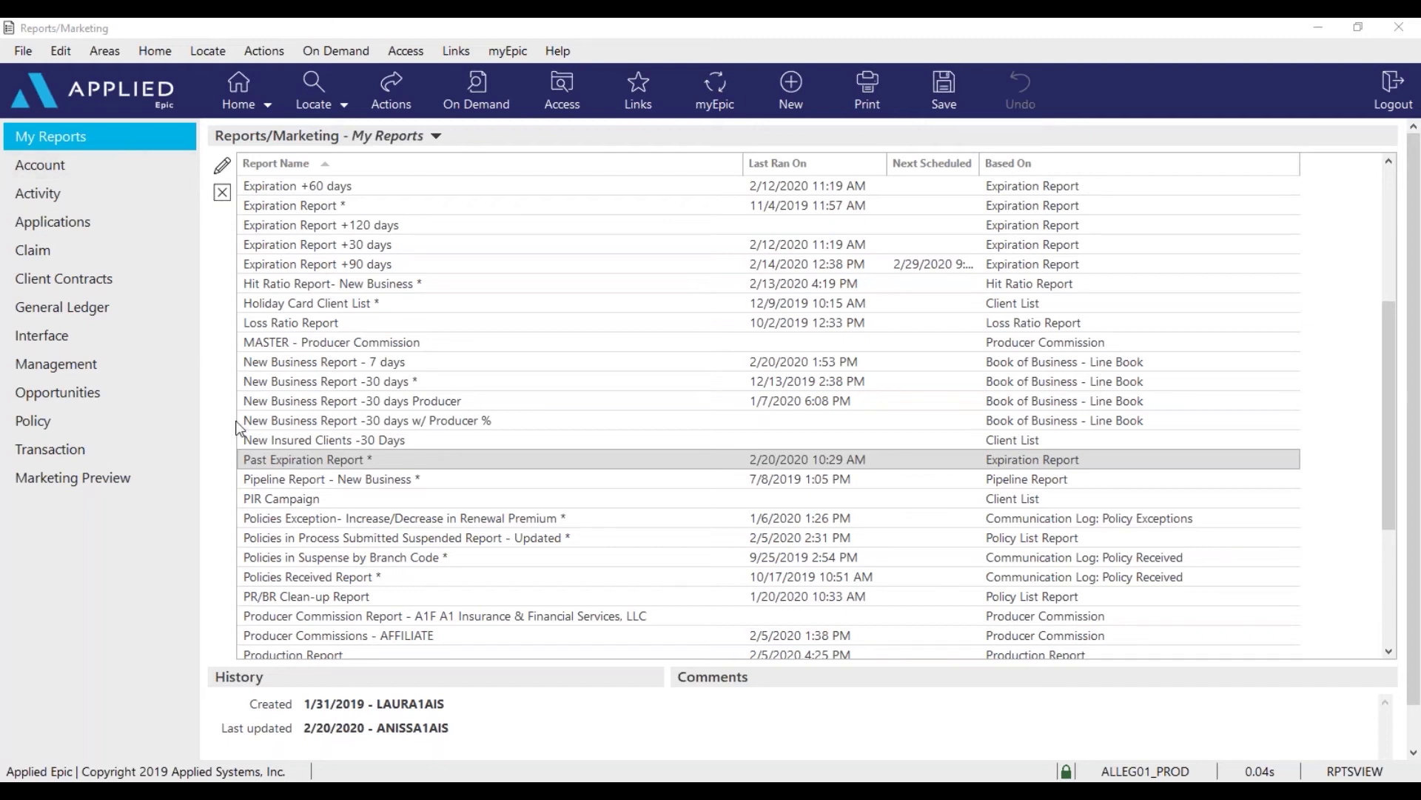
# Open the Past Expiration Report for editing and check its Branch (Training) and Line Expiration Date (system date minus 365) criteria.
pyautogui.click(279, 458)
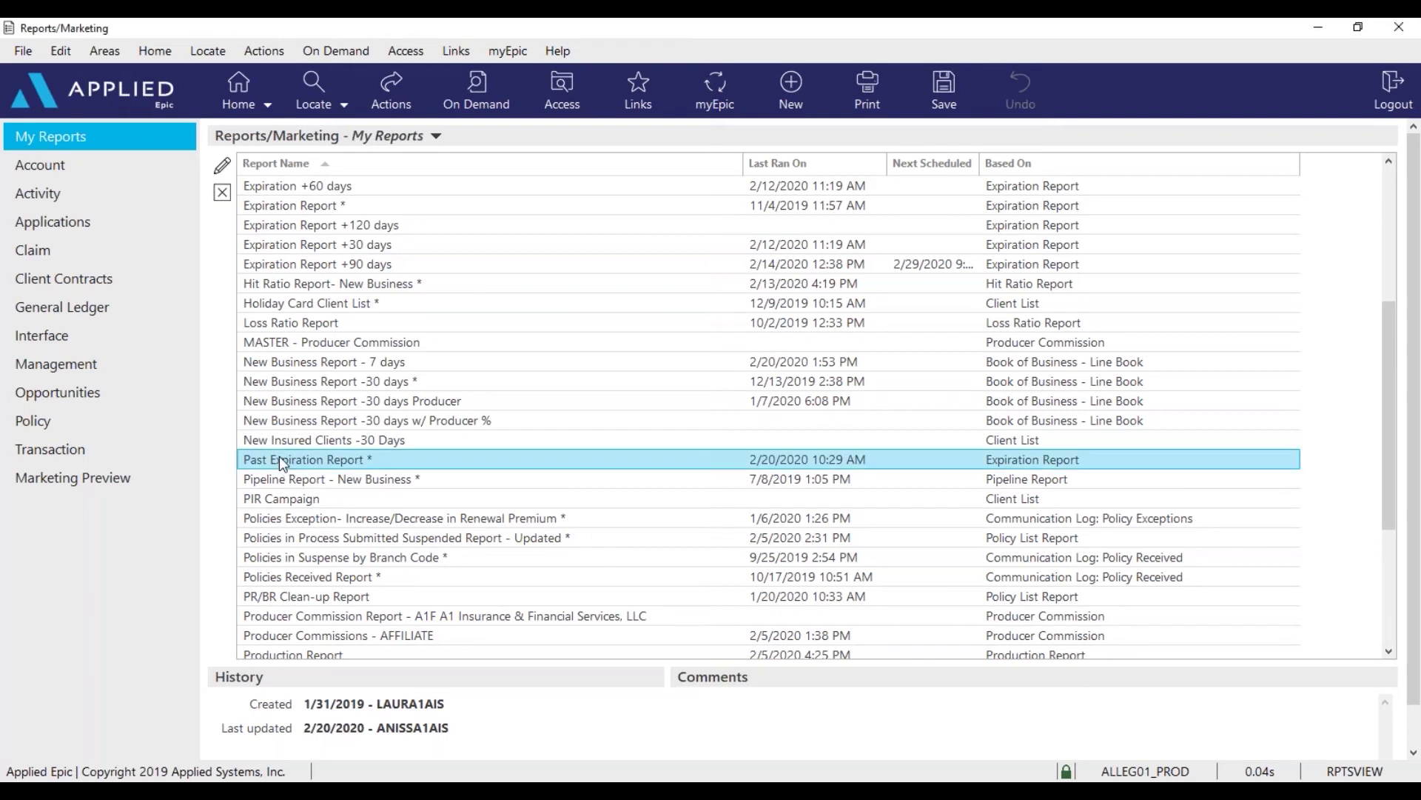
pyautogui.click(223, 168)
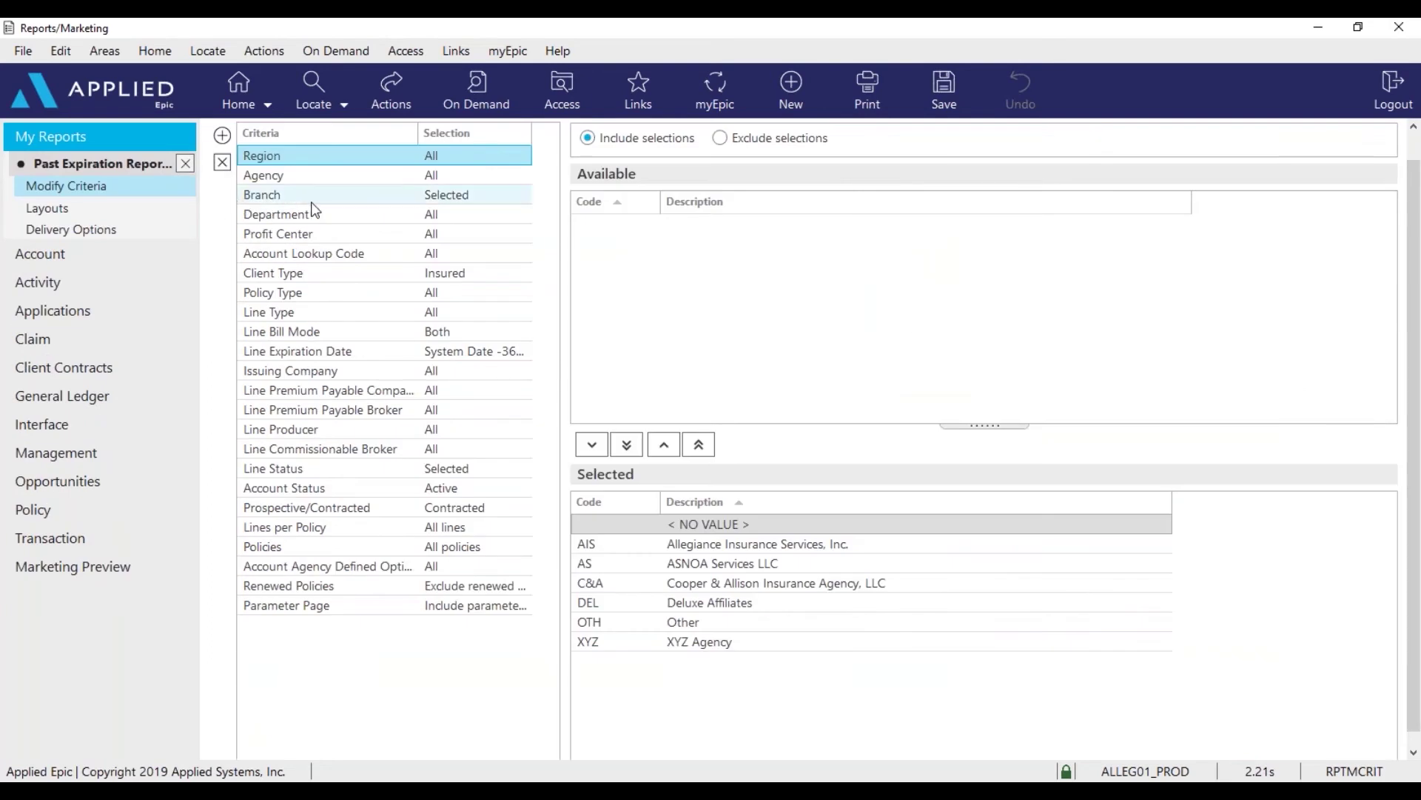
pyautogui.click(311, 202)
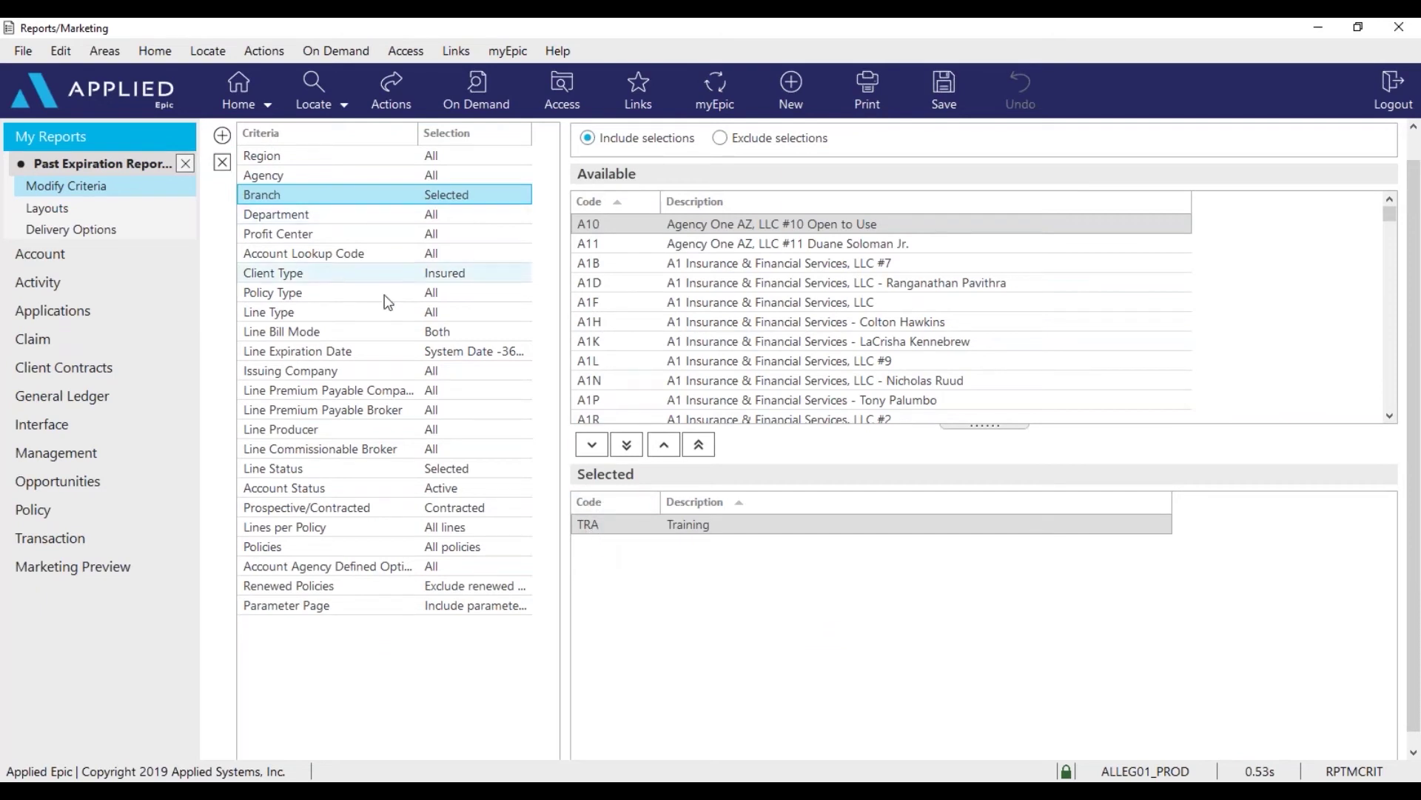
pyautogui.click(373, 360)
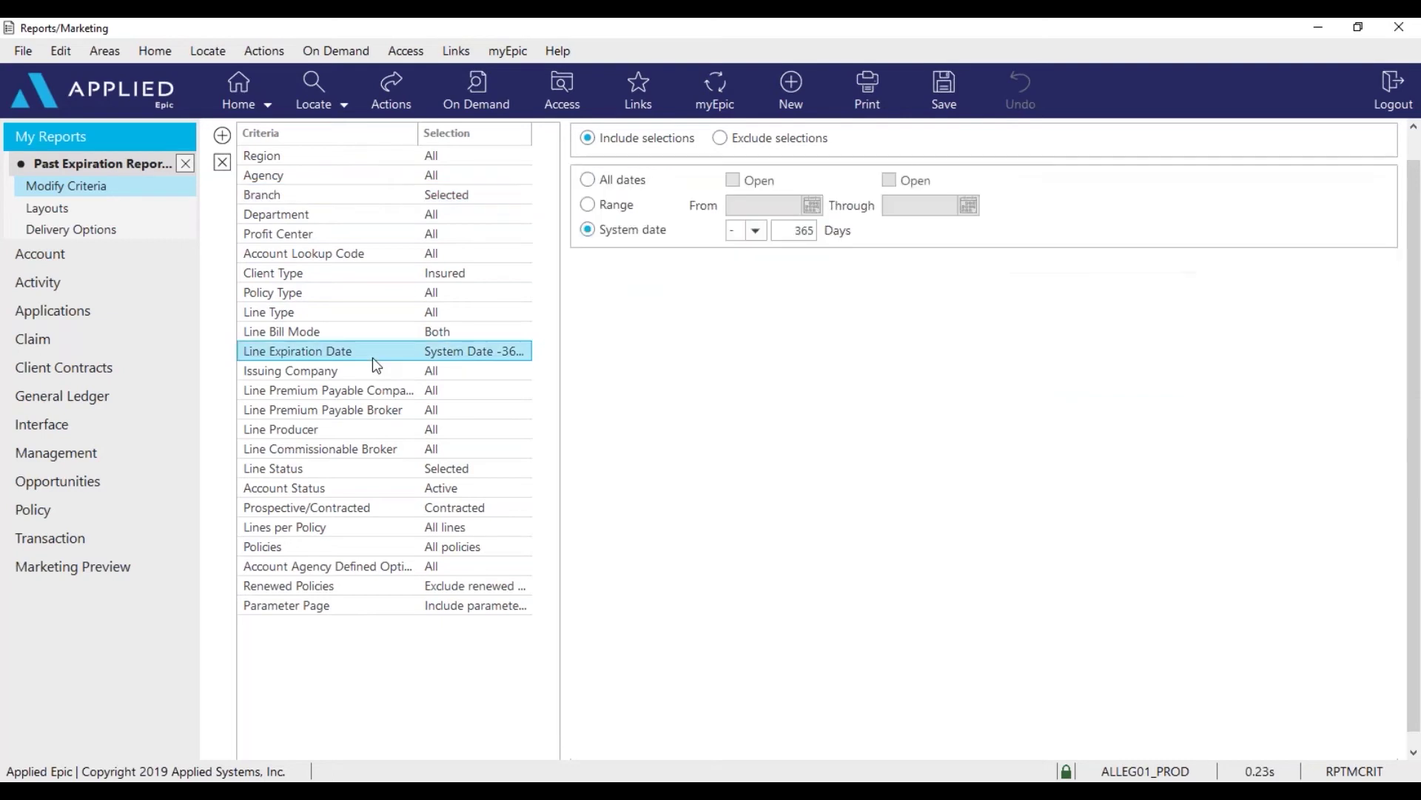
# Show the report's Delivery Options with recipients, email details and first-of-month schedule.
pyautogui.click(82, 229)
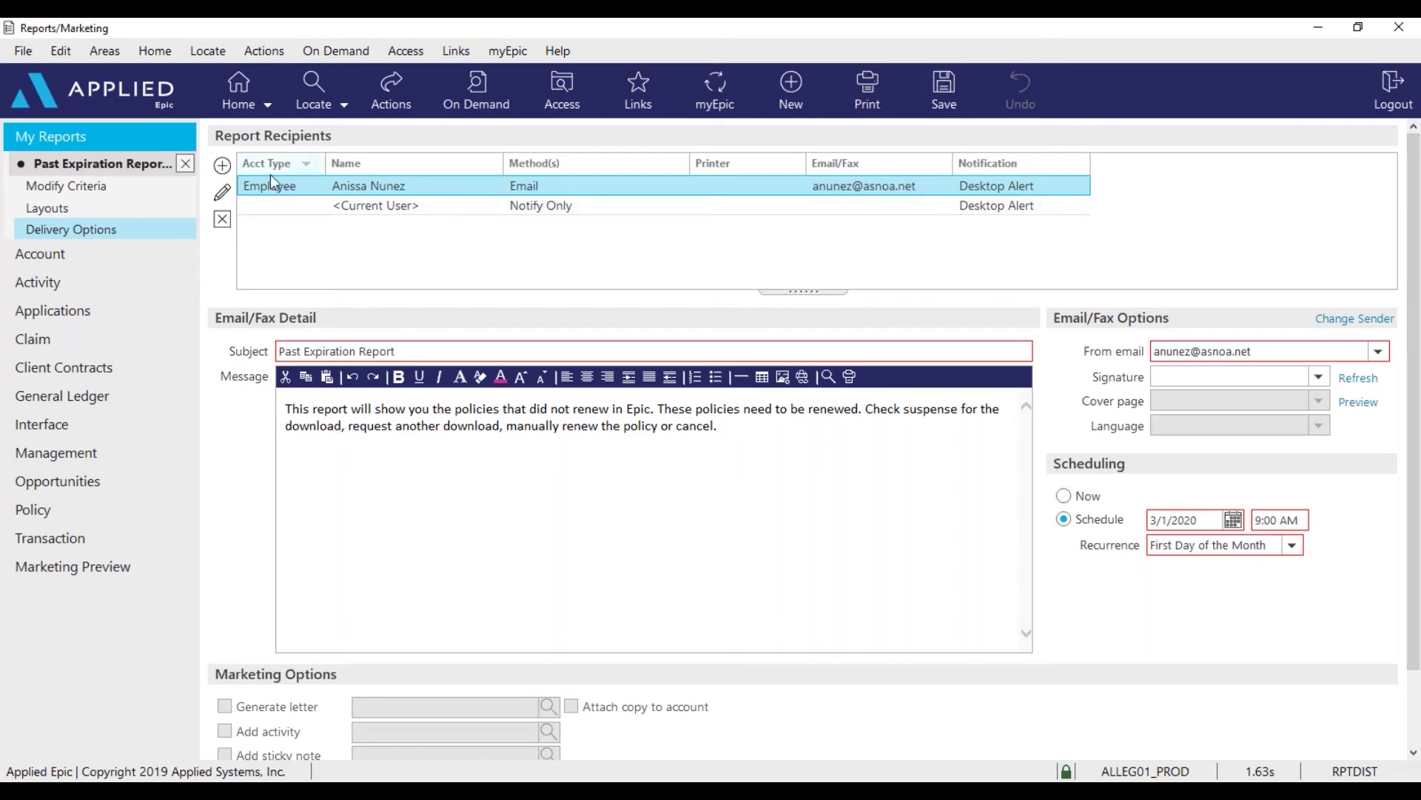
# Add a new recipient row and clear its default printer.
pyautogui.click(223, 166)
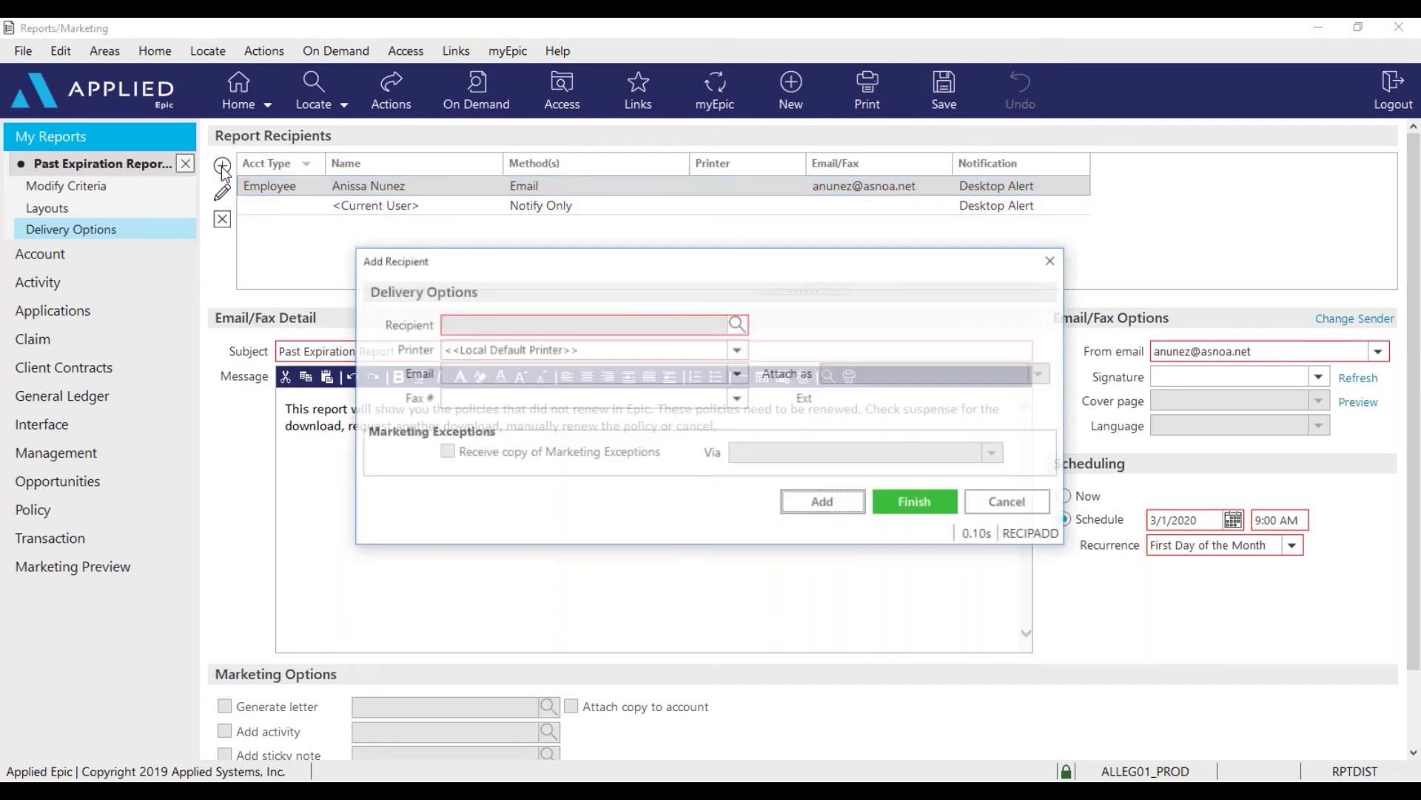
pyautogui.click(635, 347)
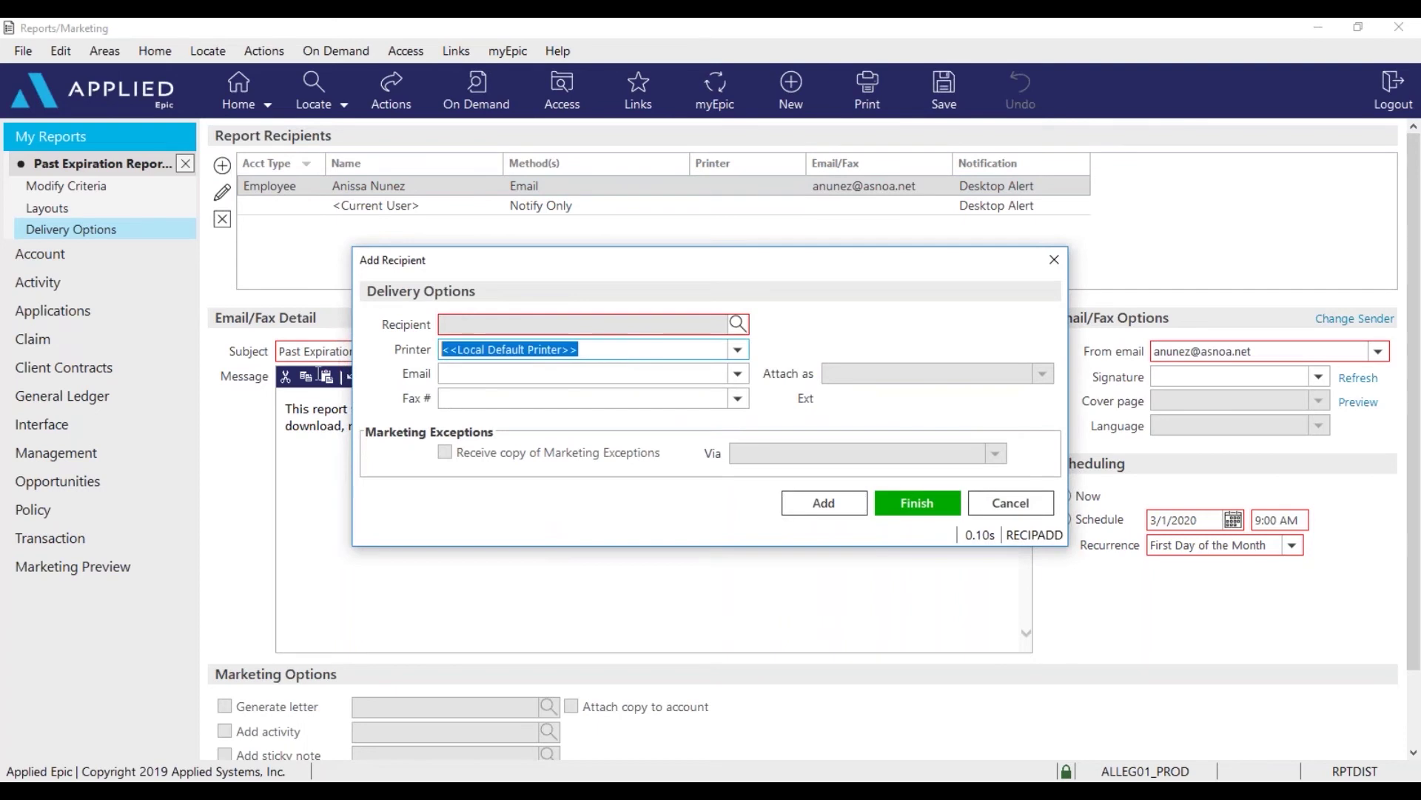
pyautogui.press('BackSpace')
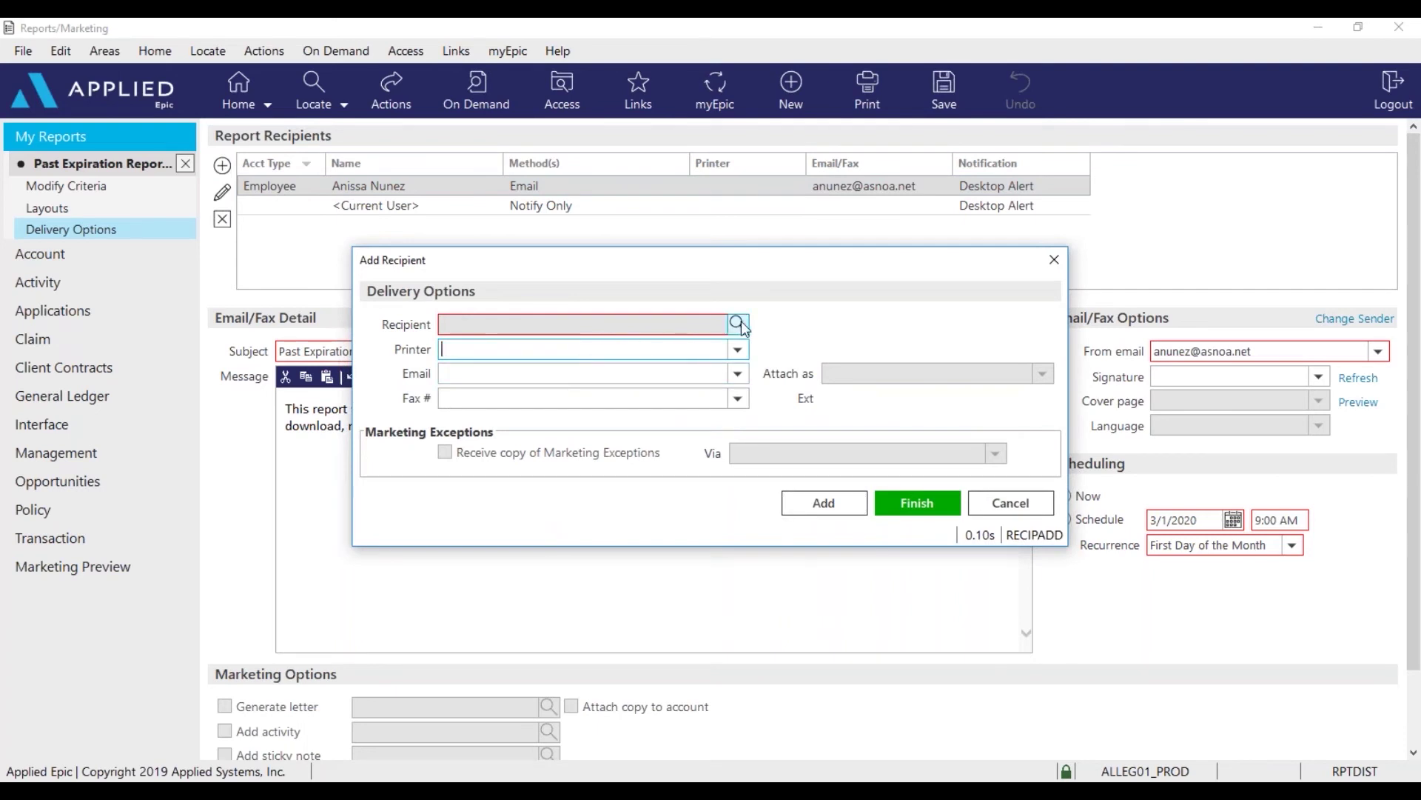
# Look up the employee by lookup code, choose their email address, and finish adding the recipient.
pyautogui.click(742, 331)
pyautogui.click(740, 328)
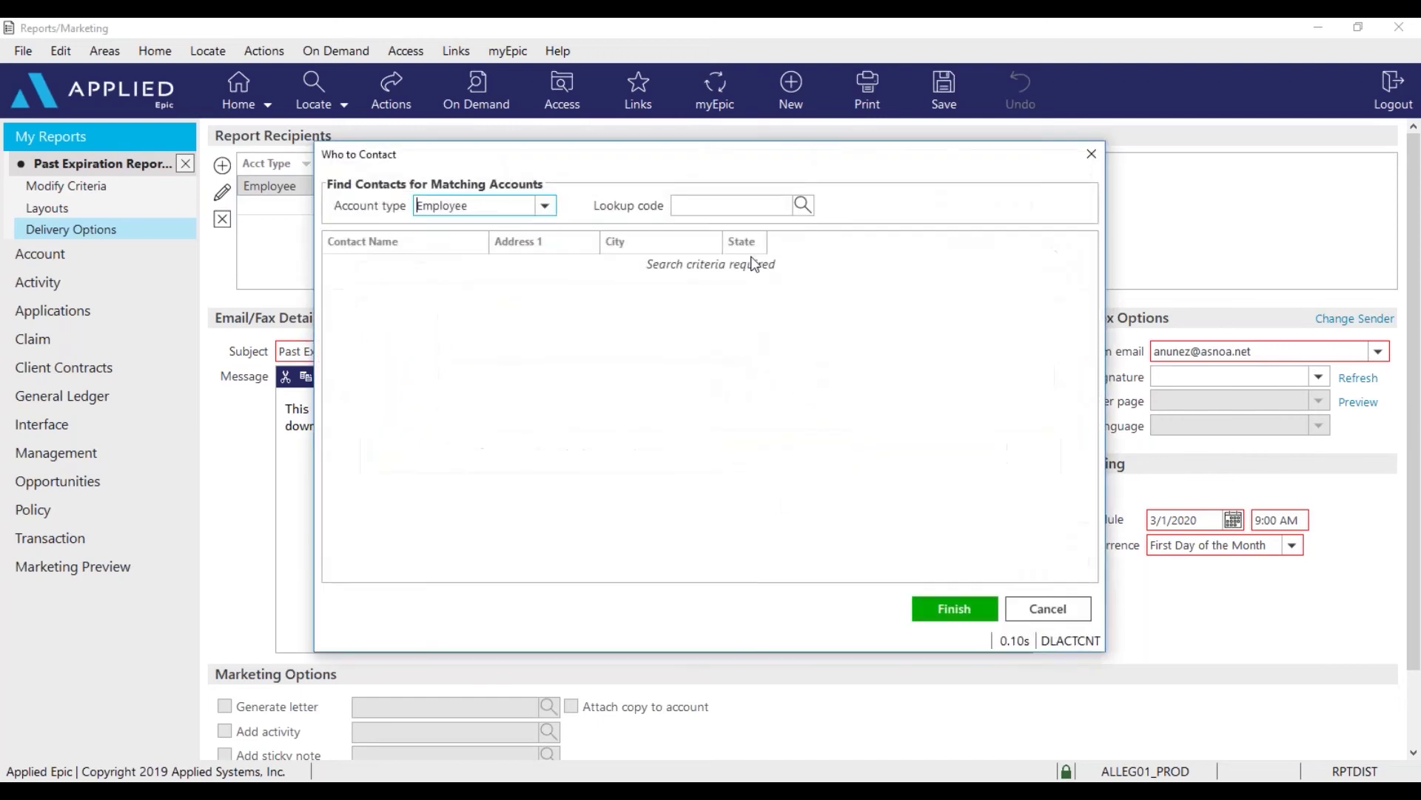
pyautogui.click(753, 209)
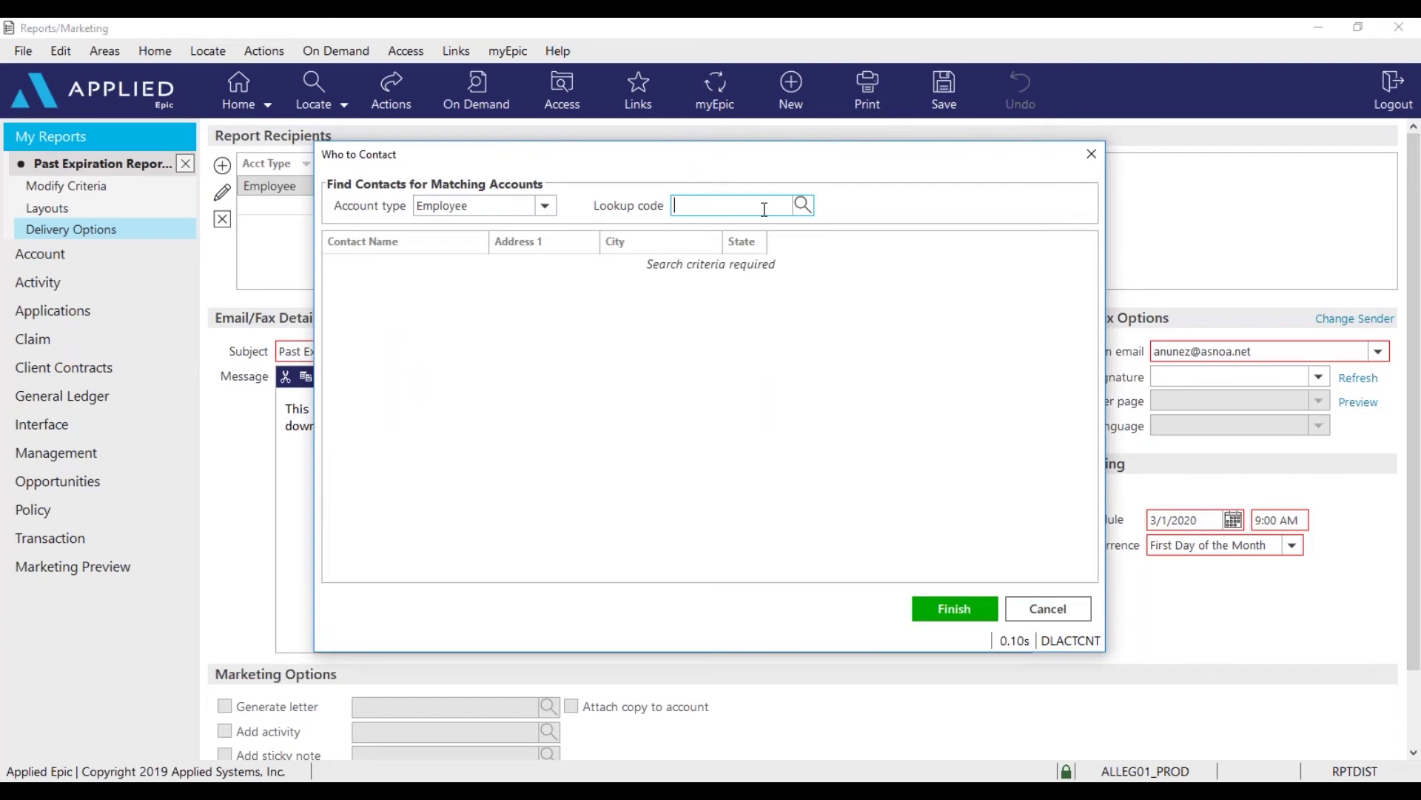
pyautogui.write('HAM')
pyautogui.press('Tab')
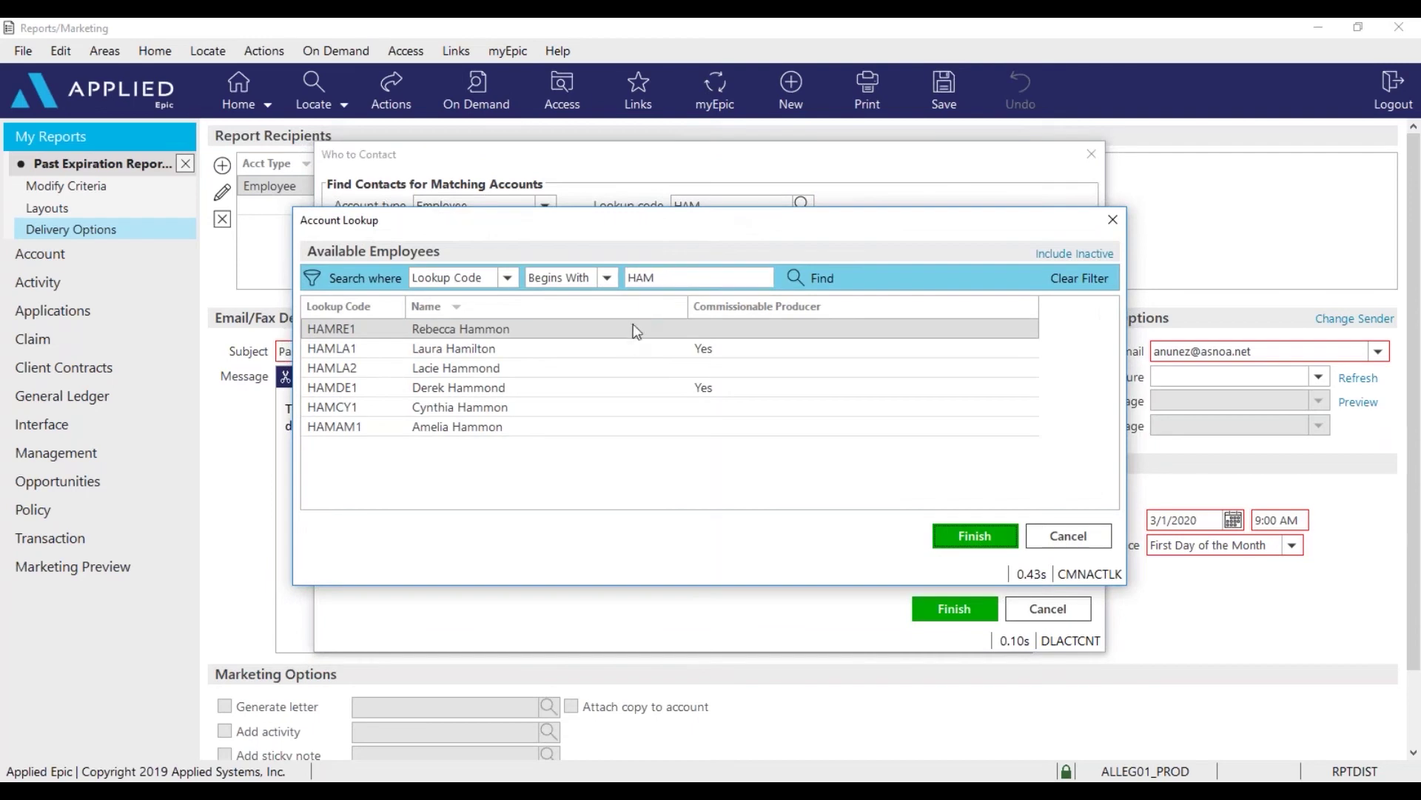
pyautogui.click(620, 351)
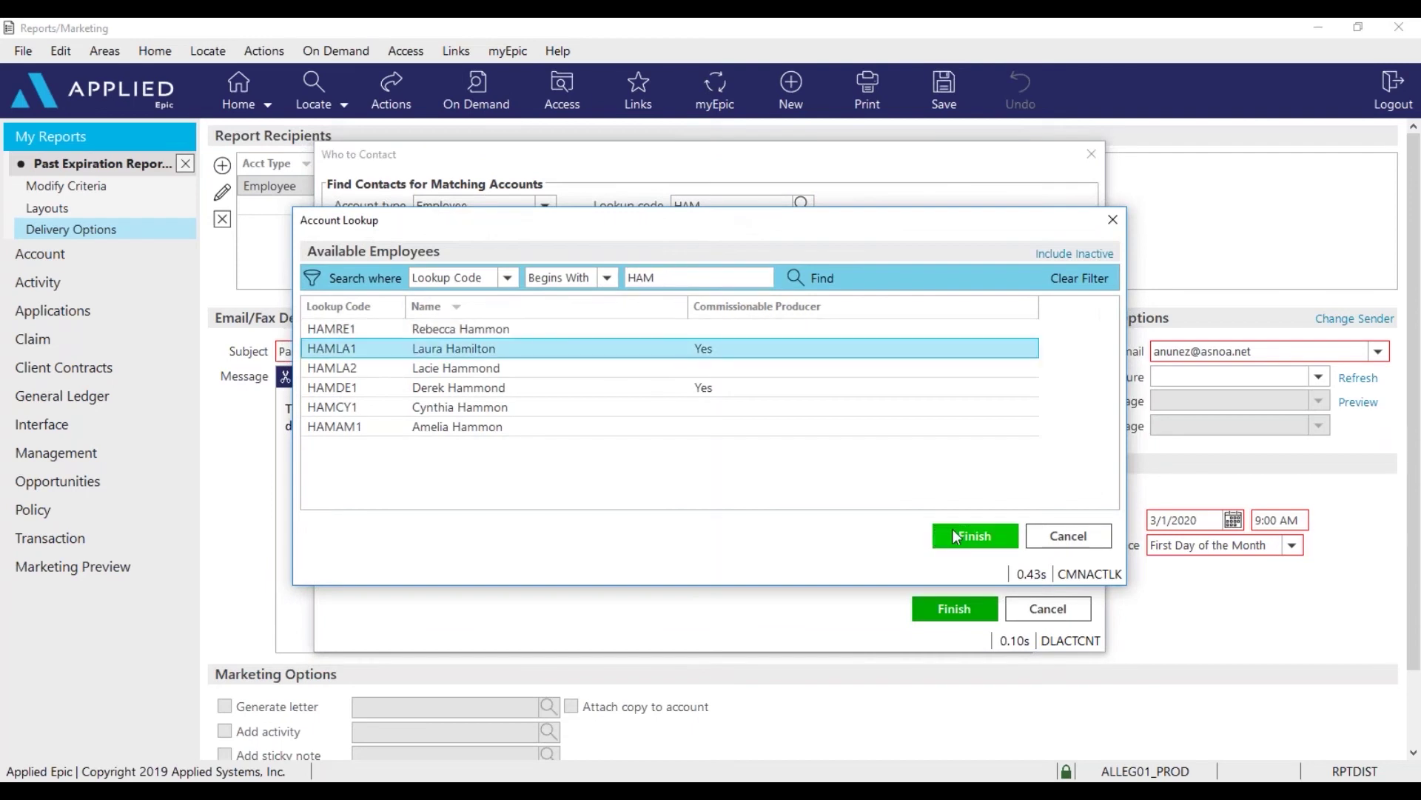
pyautogui.click(956, 536)
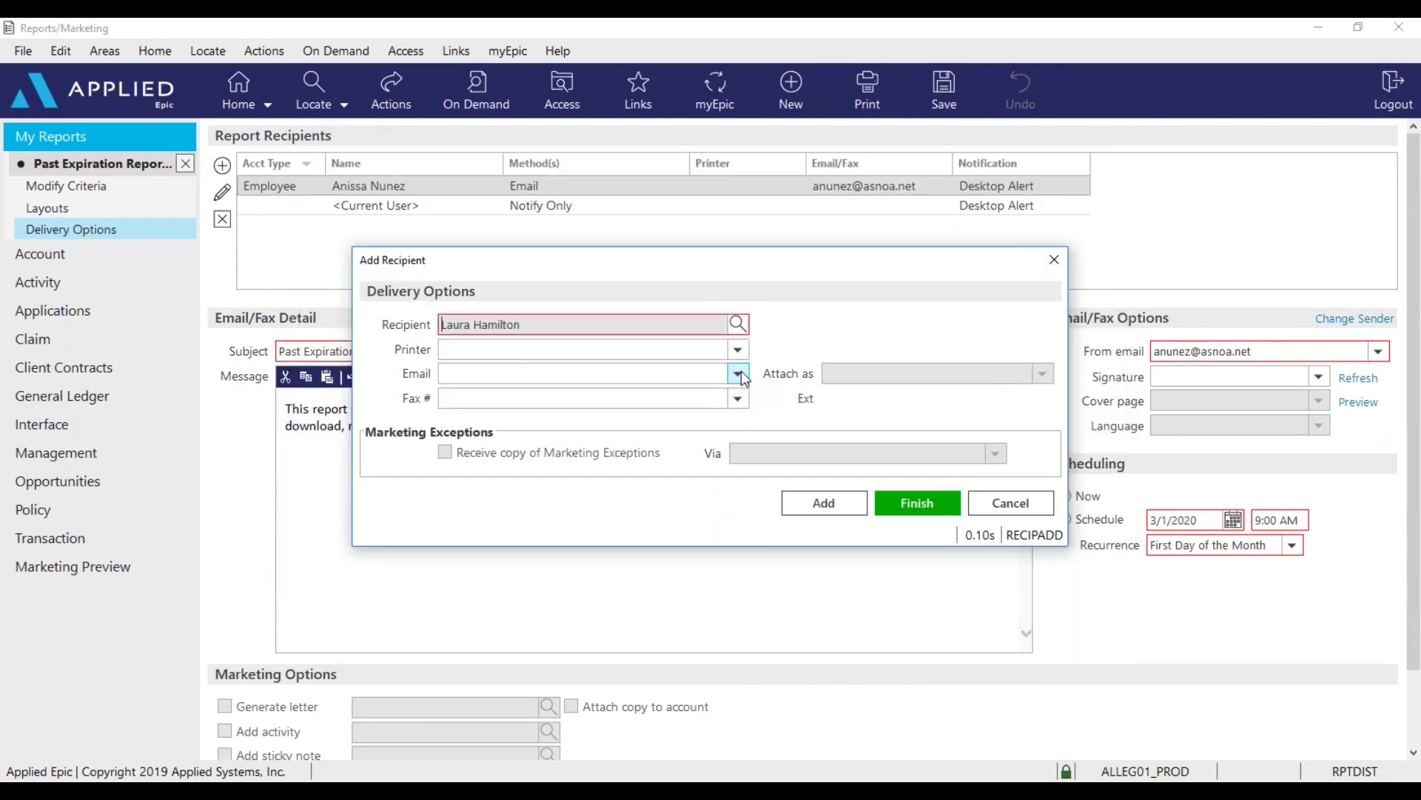
pyautogui.click(740, 373)
pyautogui.click(740, 373)
pyautogui.click(702, 410)
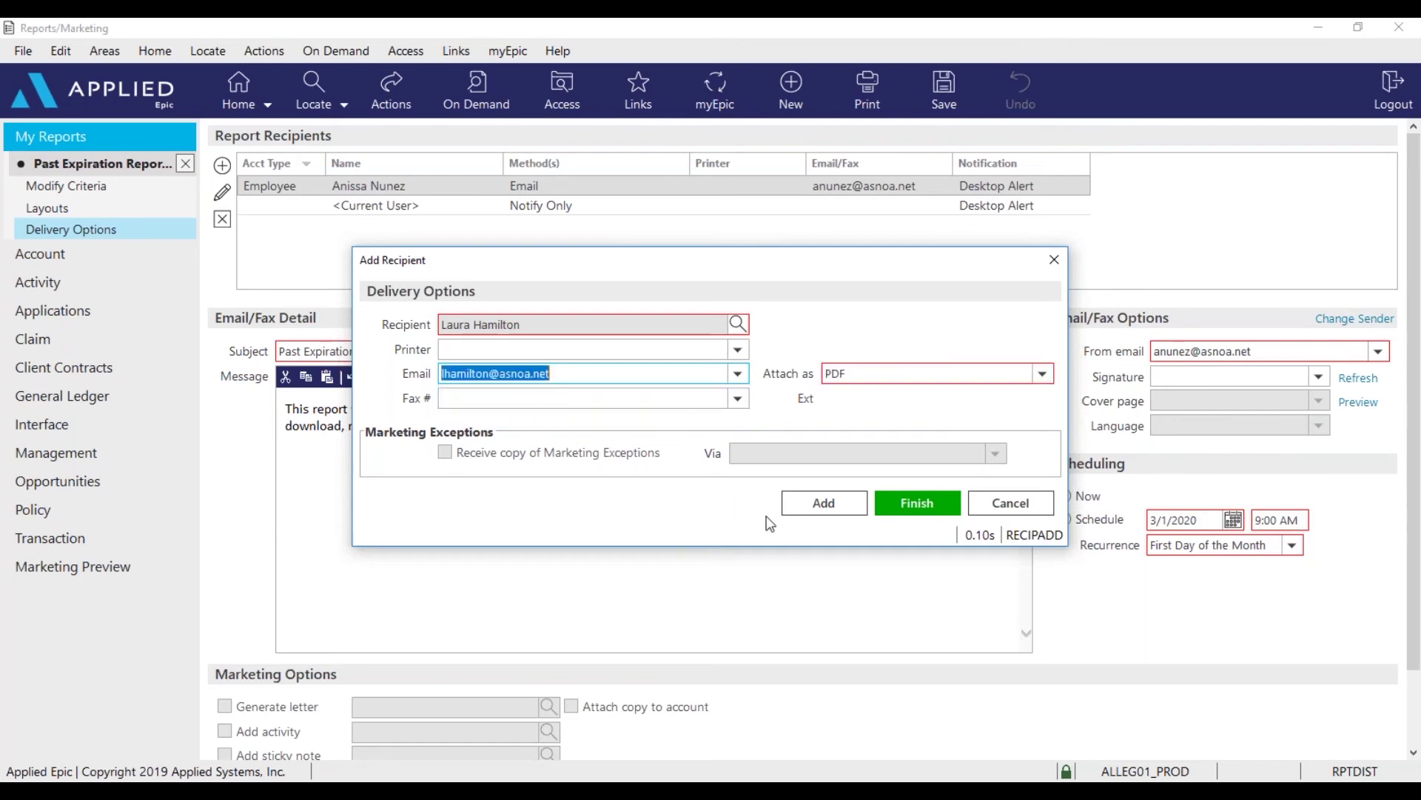
pyautogui.click(918, 509)
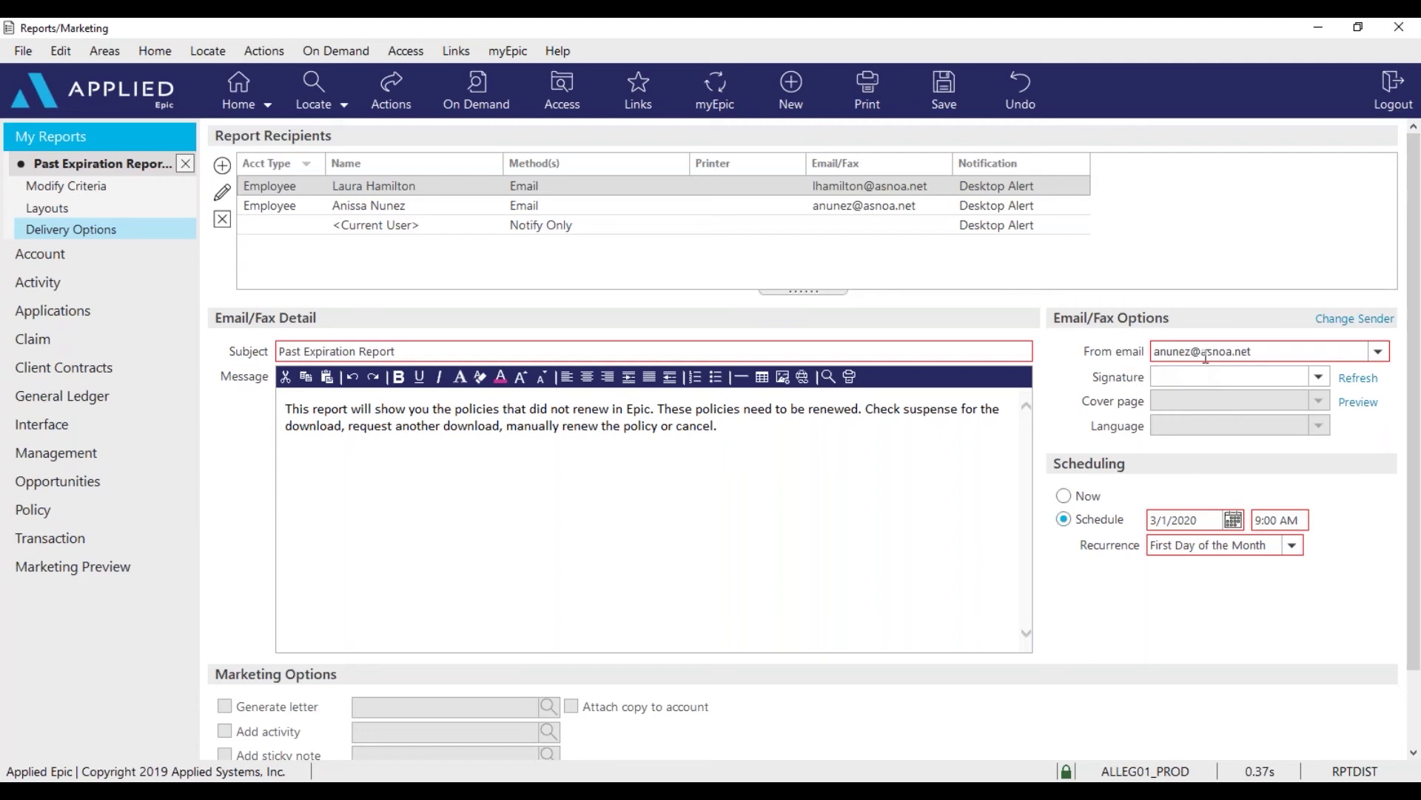
# Confirm the sender address, First Day of the Month recurrence and 3/1/2020 start date, leaving them unchanged.
pyautogui.click(1387, 361)
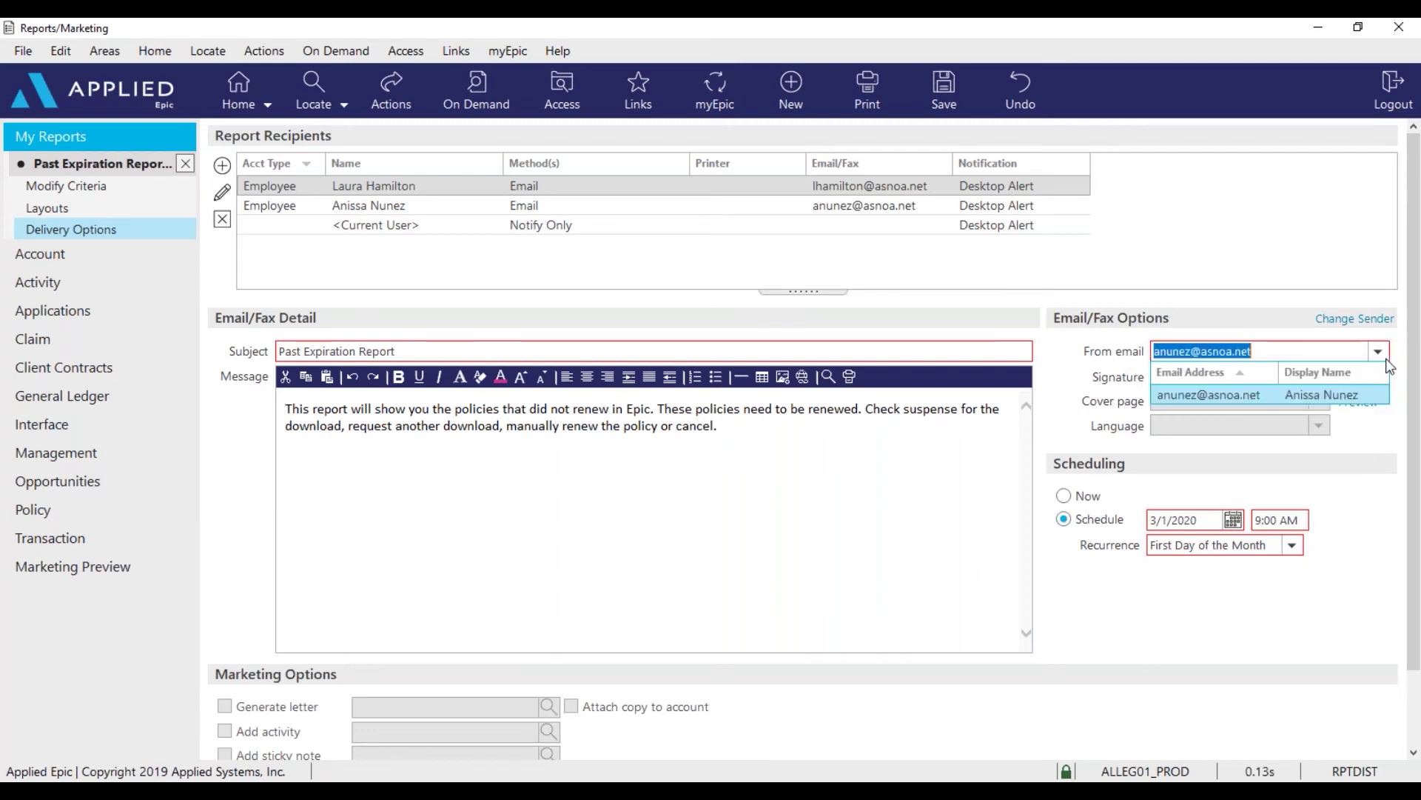
pyautogui.click(1378, 353)
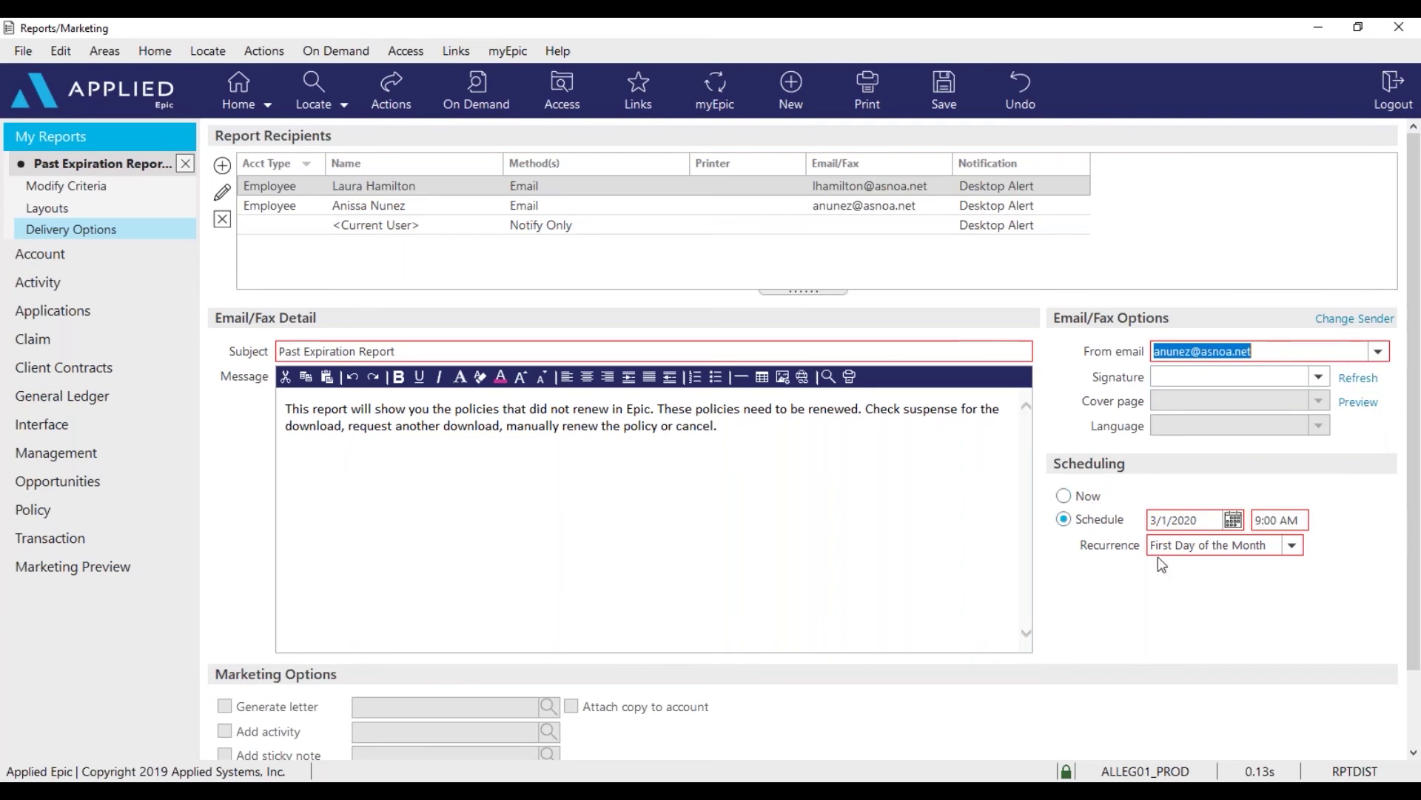
pyautogui.click(1292, 547)
pyautogui.click(1232, 699)
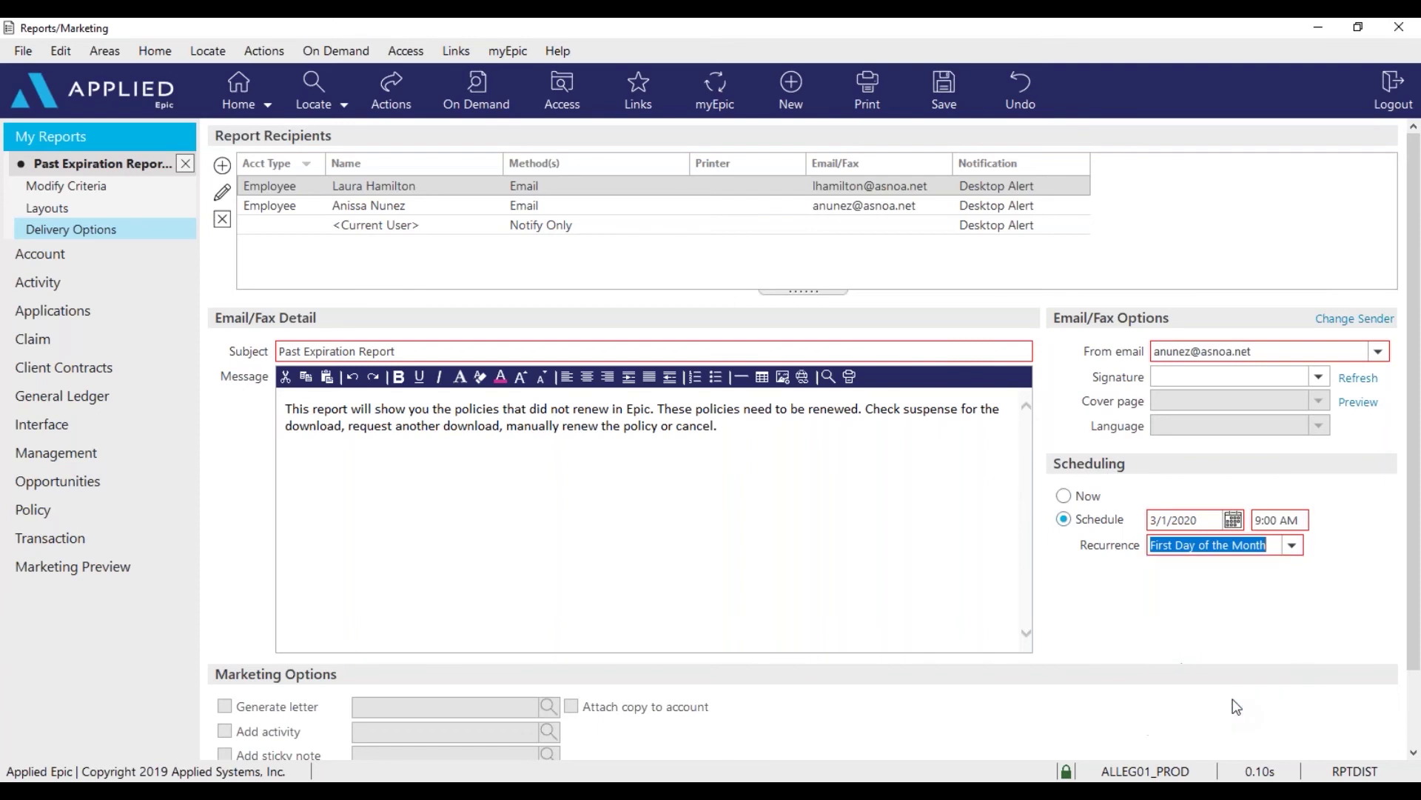
pyautogui.click(1233, 520)
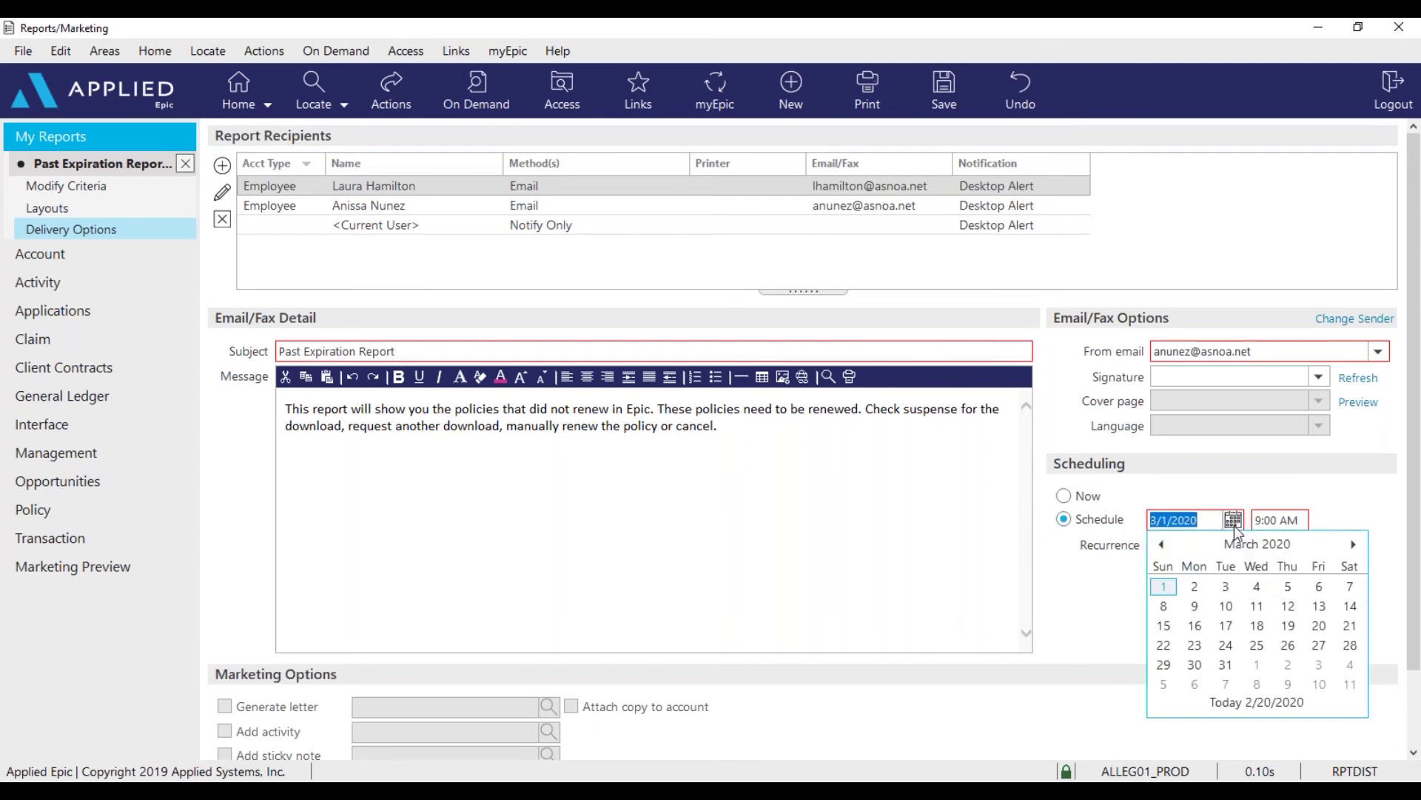
pyautogui.click(1164, 586)
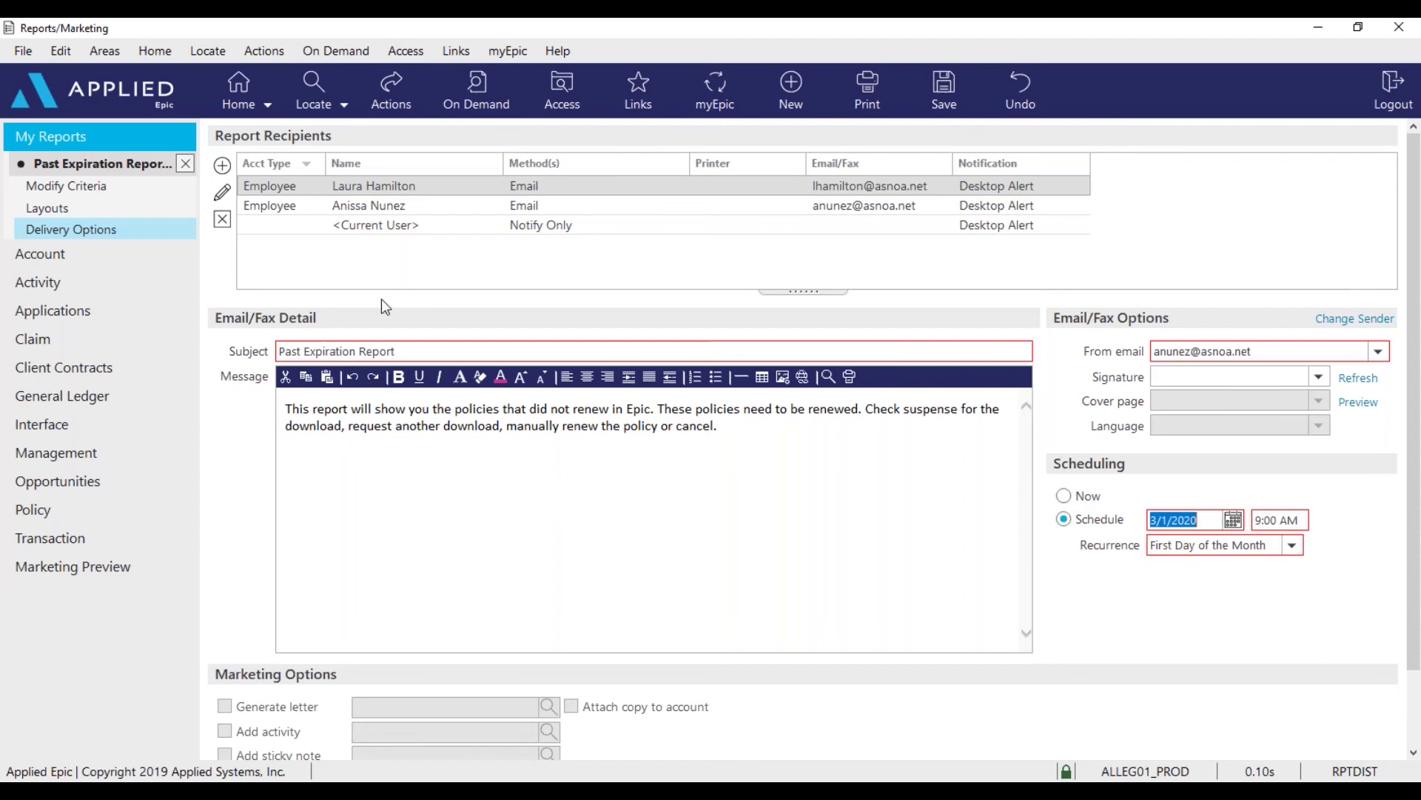
# Save the edited report on closing, then generate the Past Expiration Report and acknowledge the Success message.
pyautogui.click(184, 164)
pyautogui.click(614, 442)
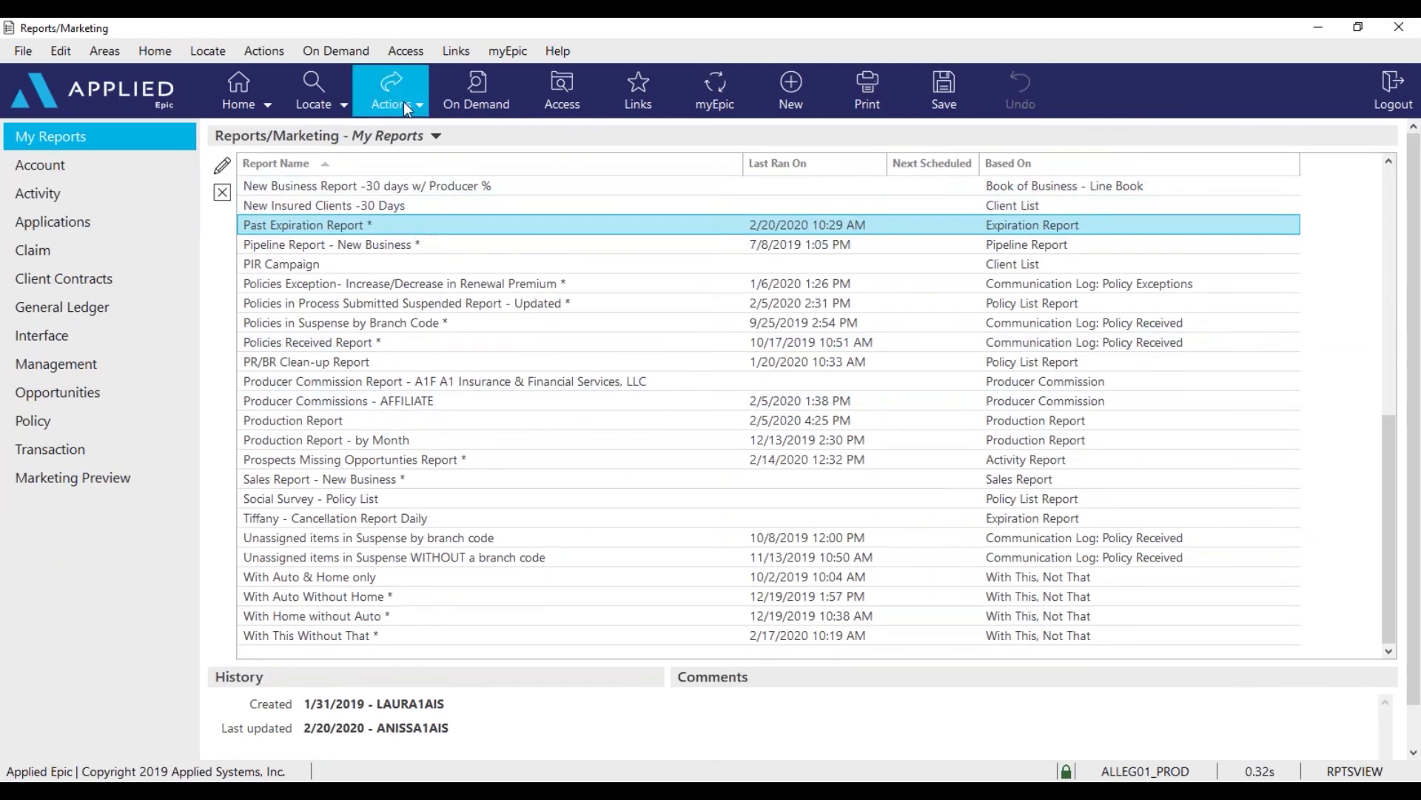
pyautogui.click(403, 101)
pyautogui.click(421, 196)
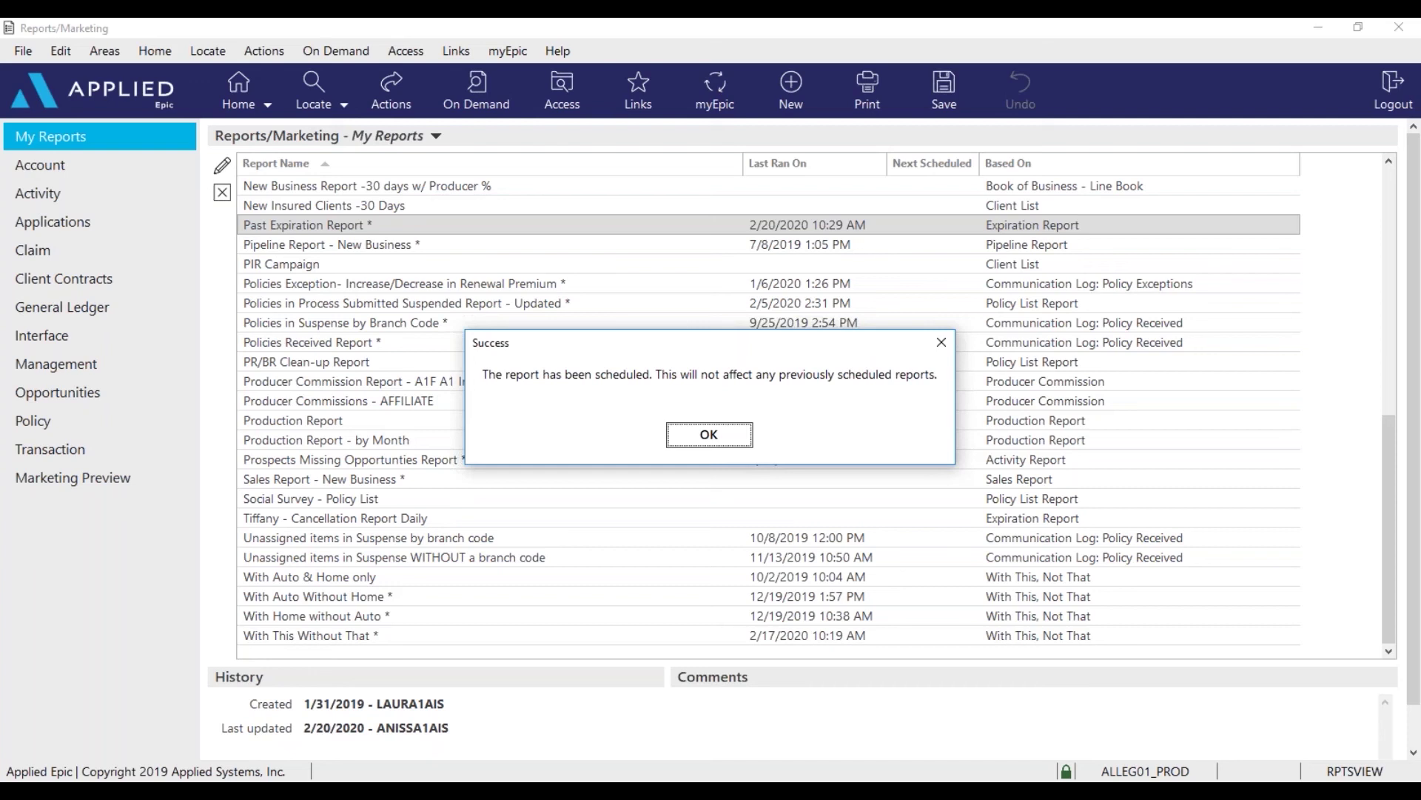
pyautogui.click(937, 343)
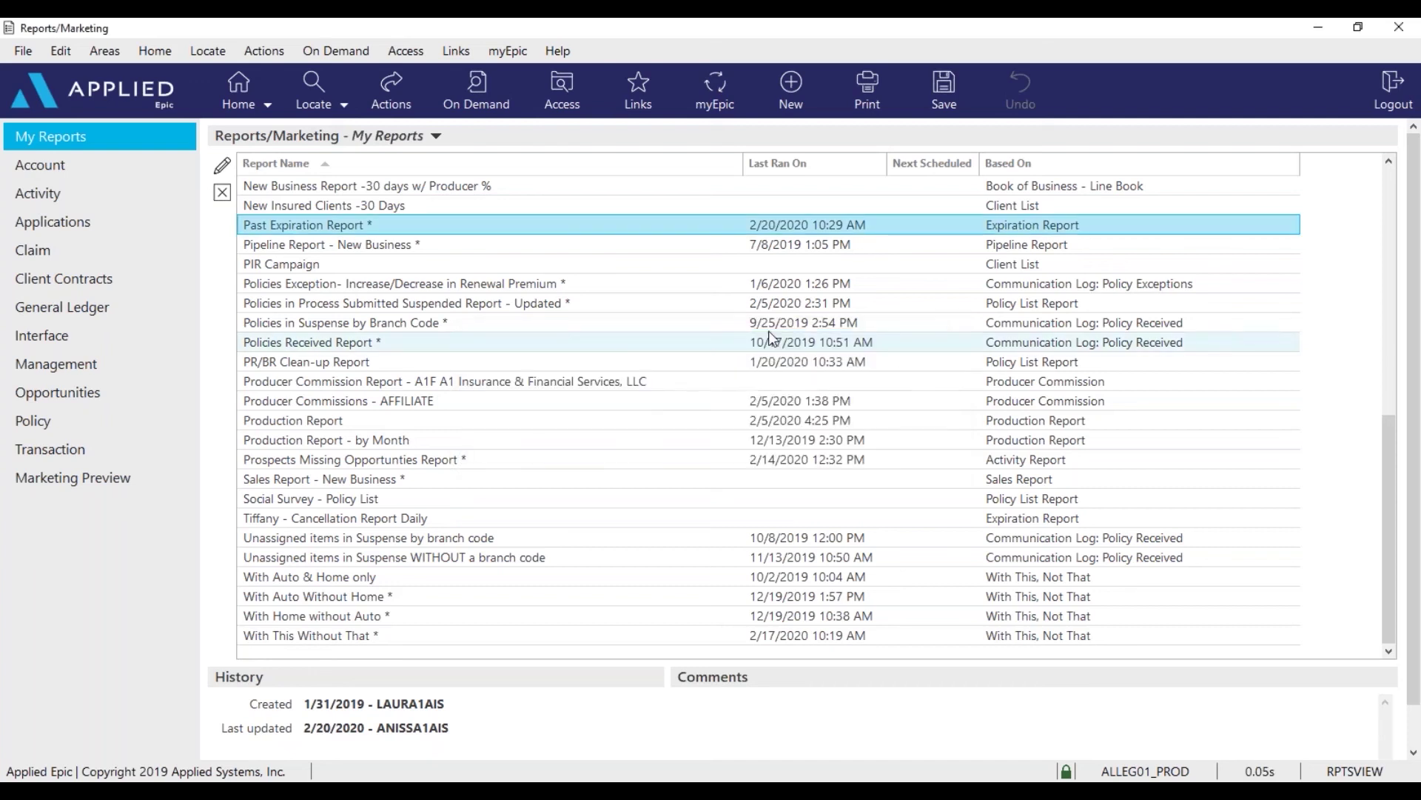
pyautogui.click(870, 110)
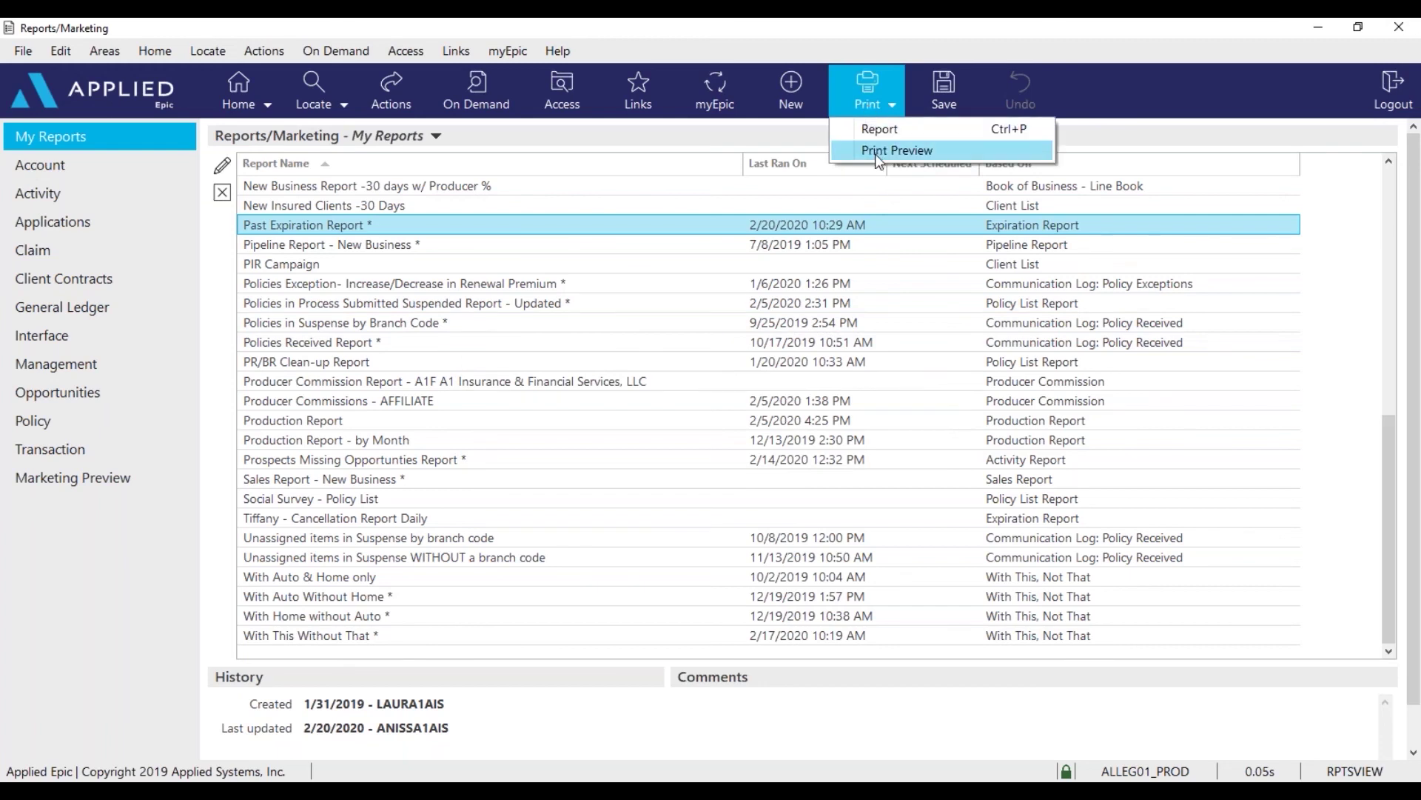
pyautogui.click(741, 228)
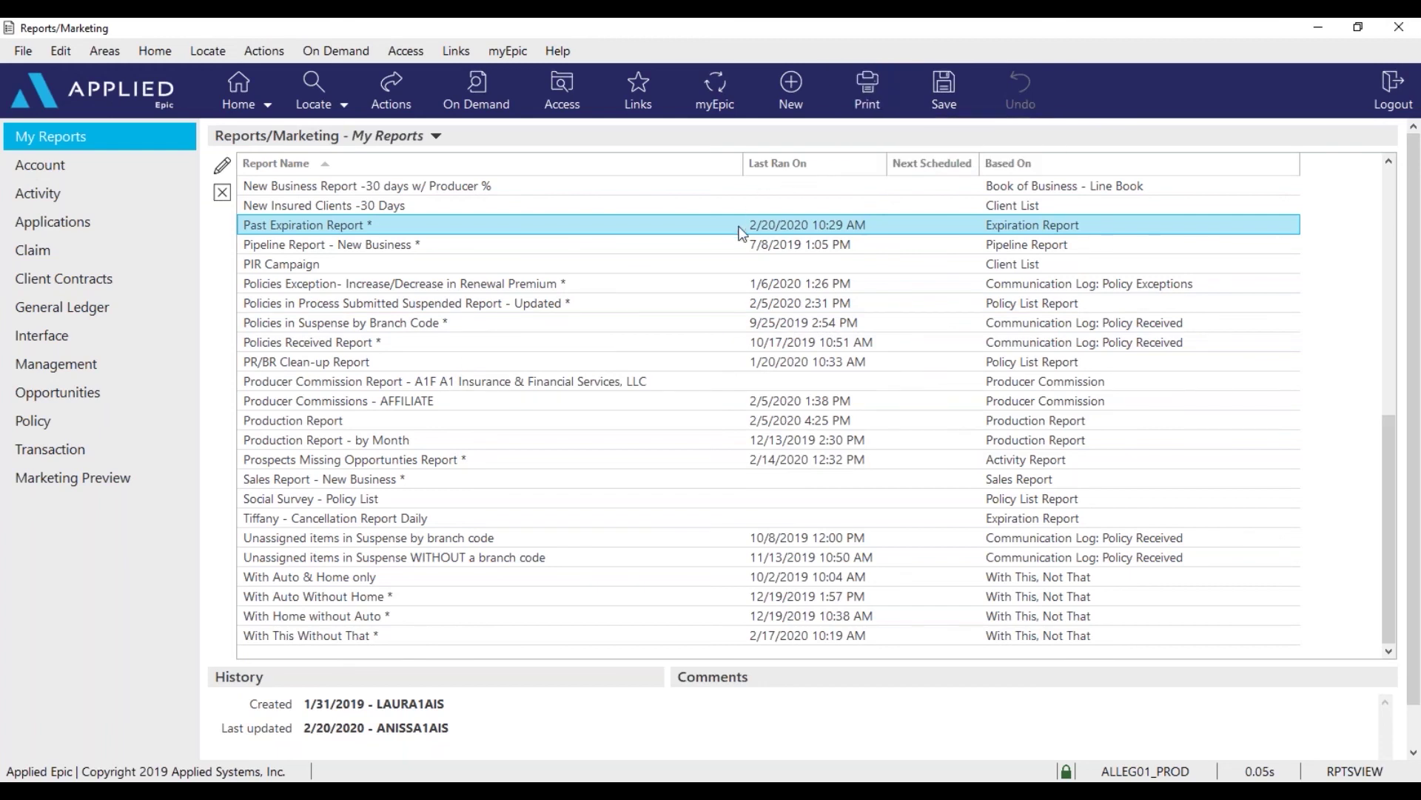